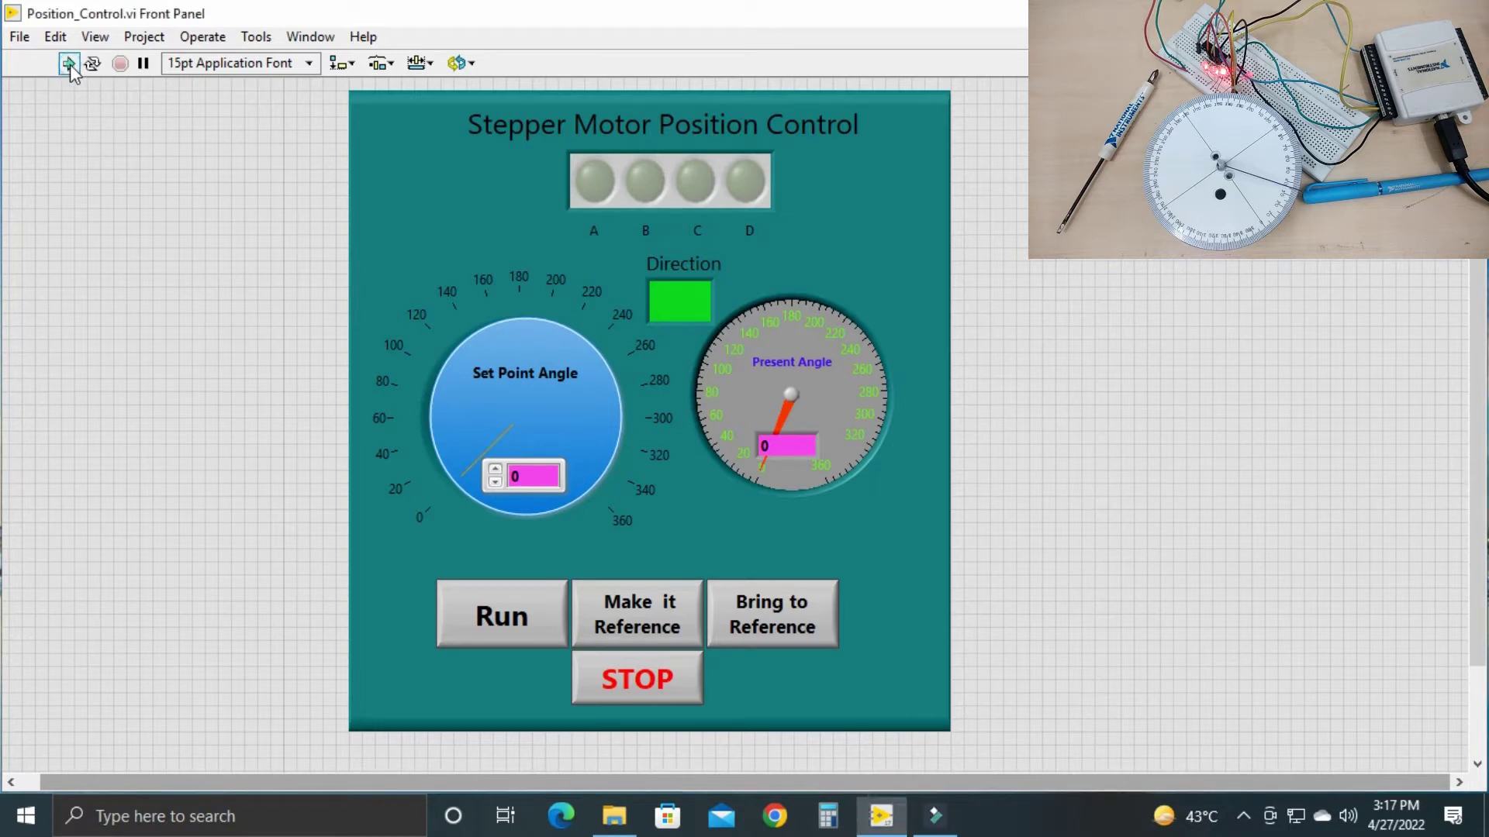
Start running the Position_Control VI
click(761, 273)
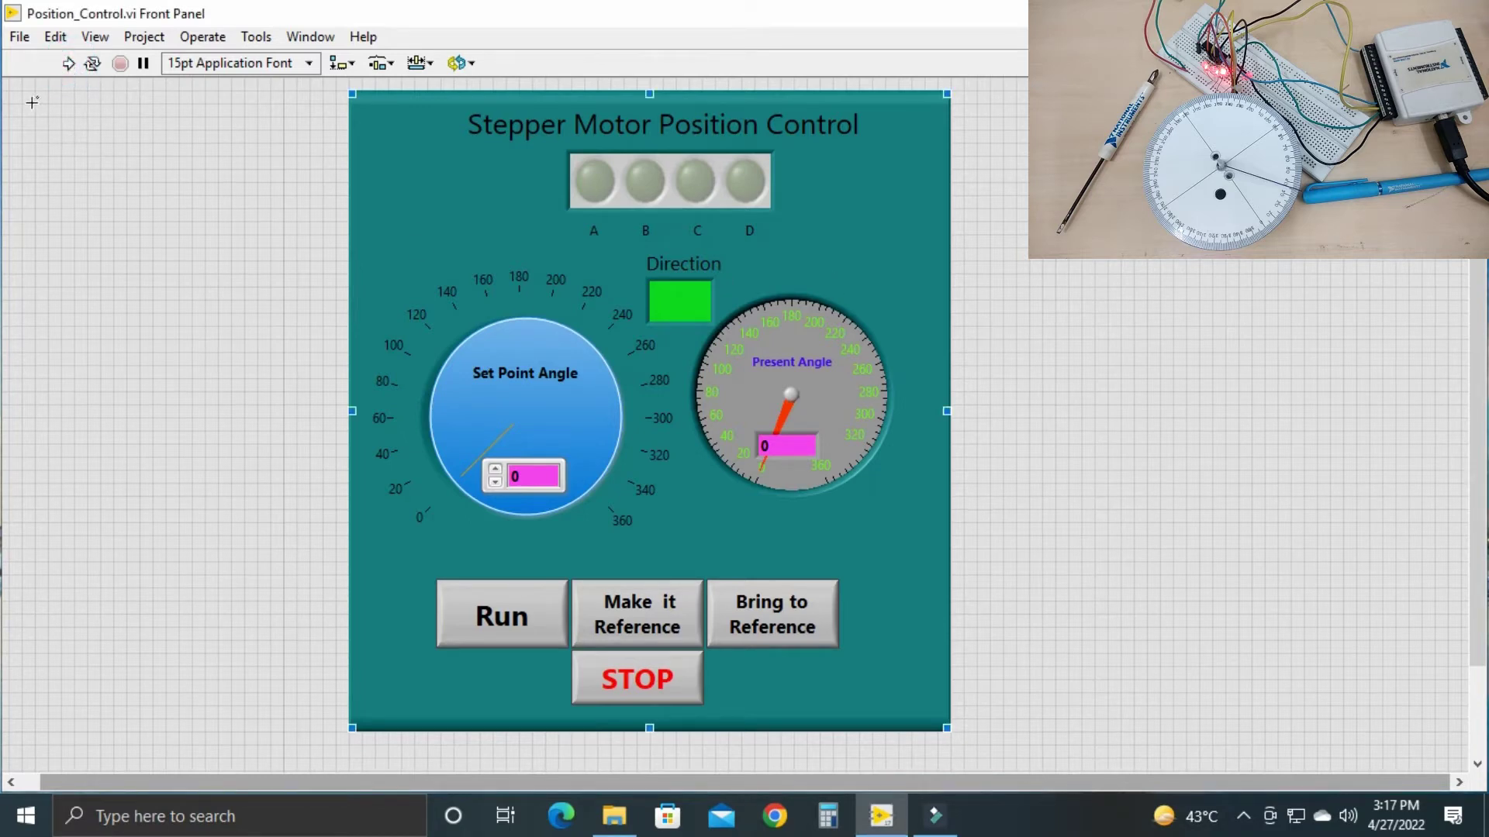
click(69, 62)
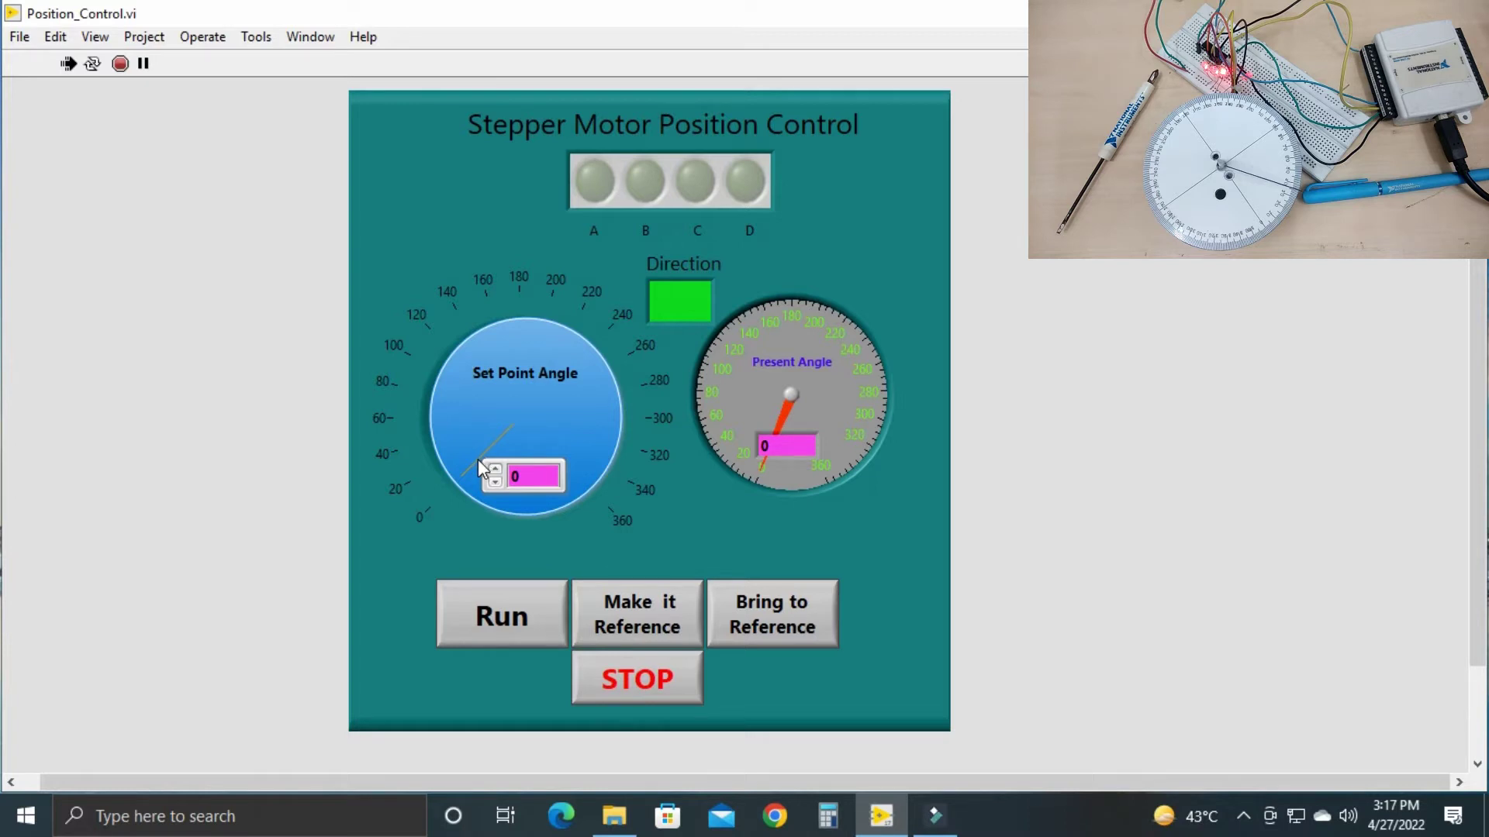
mouse_move(478, 460)
mouse_down()
mouse_move(479, 422)
mouse_move(477, 470)
mouse_up()
drag(474, 463, 461, 410)
drag(464, 413, 489, 505)
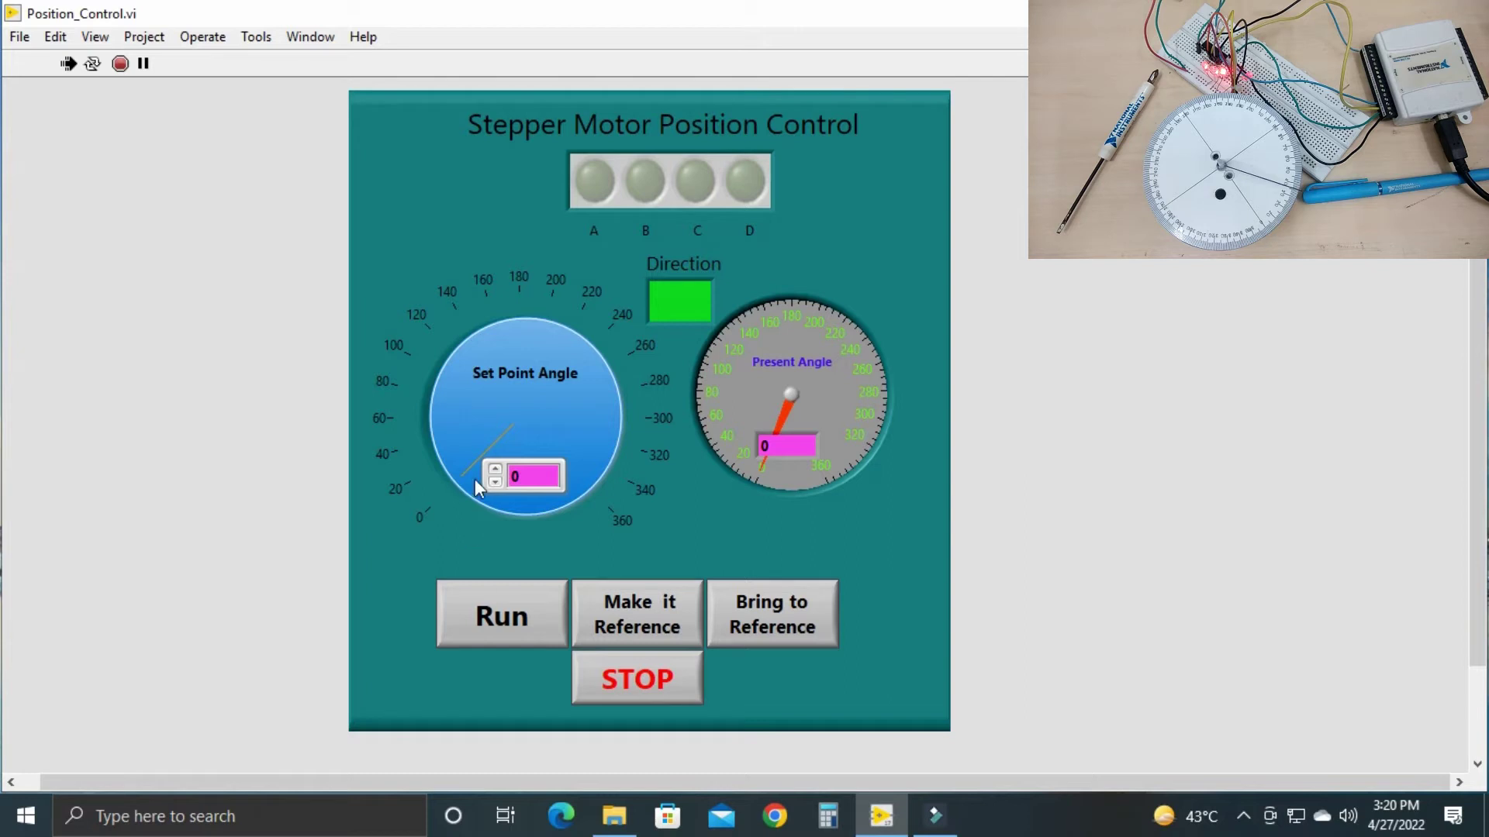
Enter a set point angle of 323 and run the stepper motor to it
drag(471, 466, 594, 379)
double_click(526, 475)
text(323)
click(556, 536)
click(500, 618)
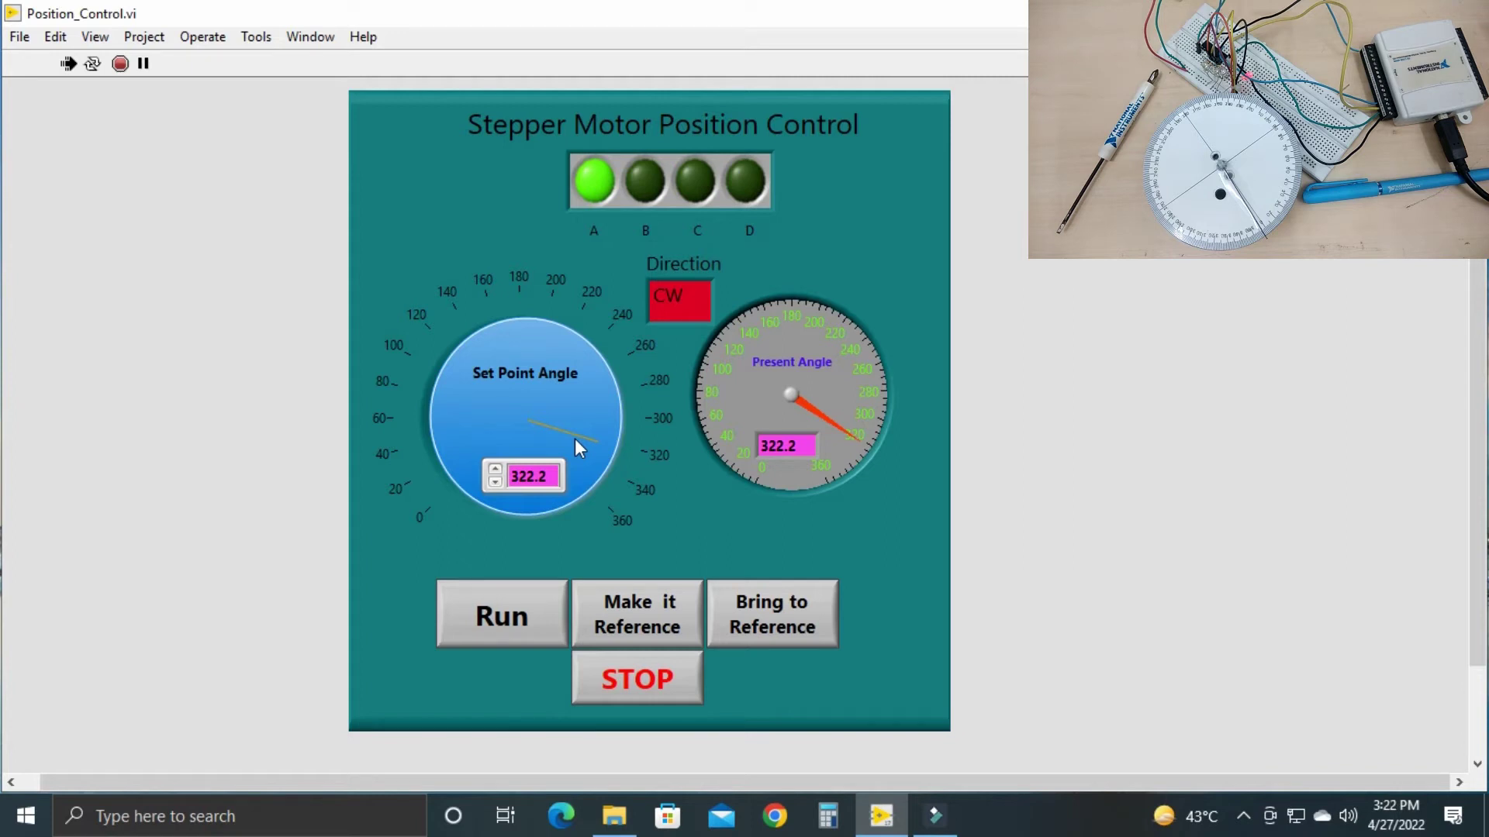
Run the motor to a set point angle raised to 325.8 and make that position the reference
click(495, 470)
click(496, 470)
click(505, 613)
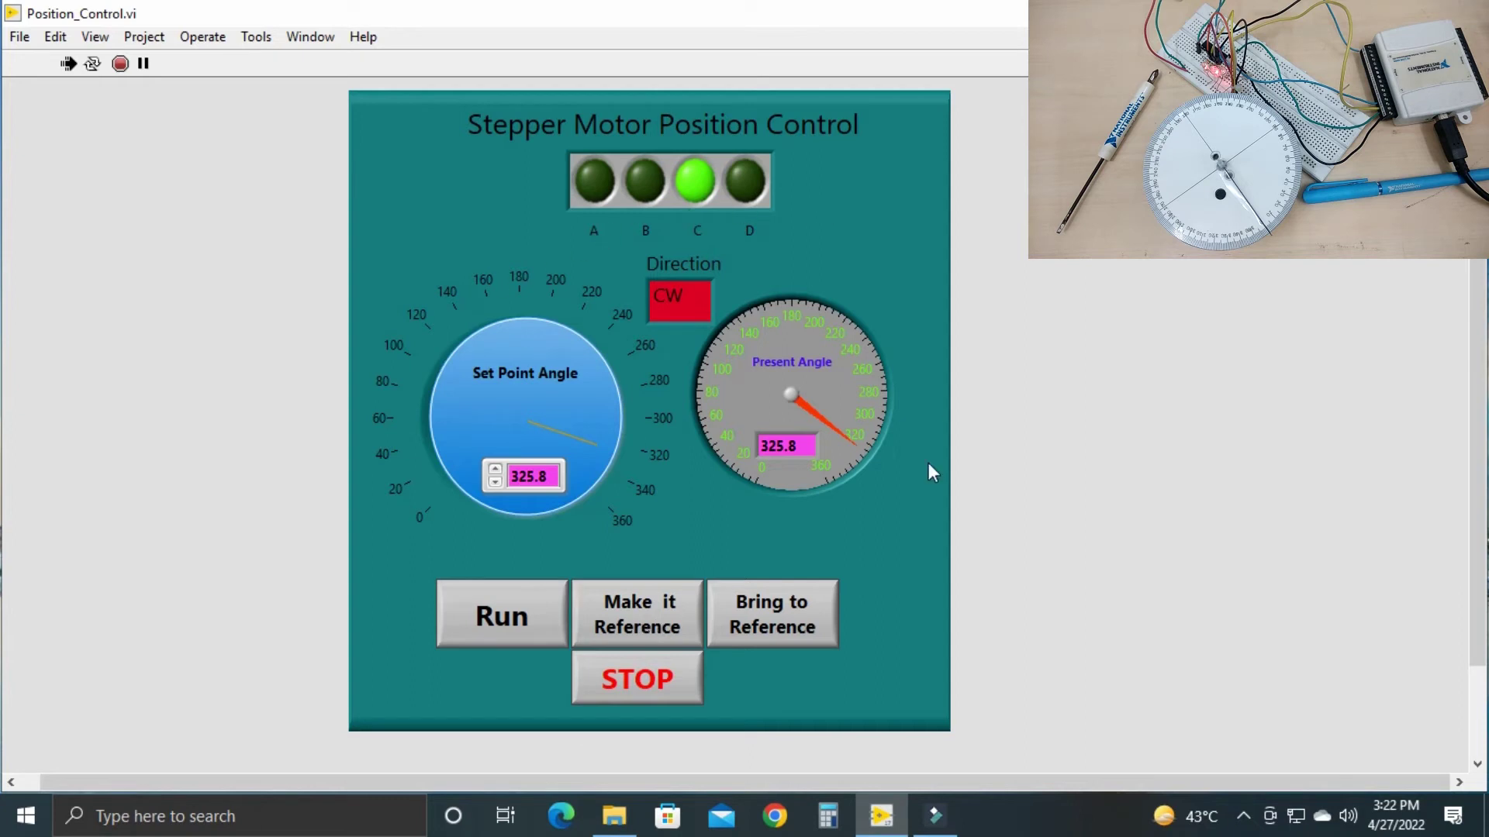
click(642, 616)
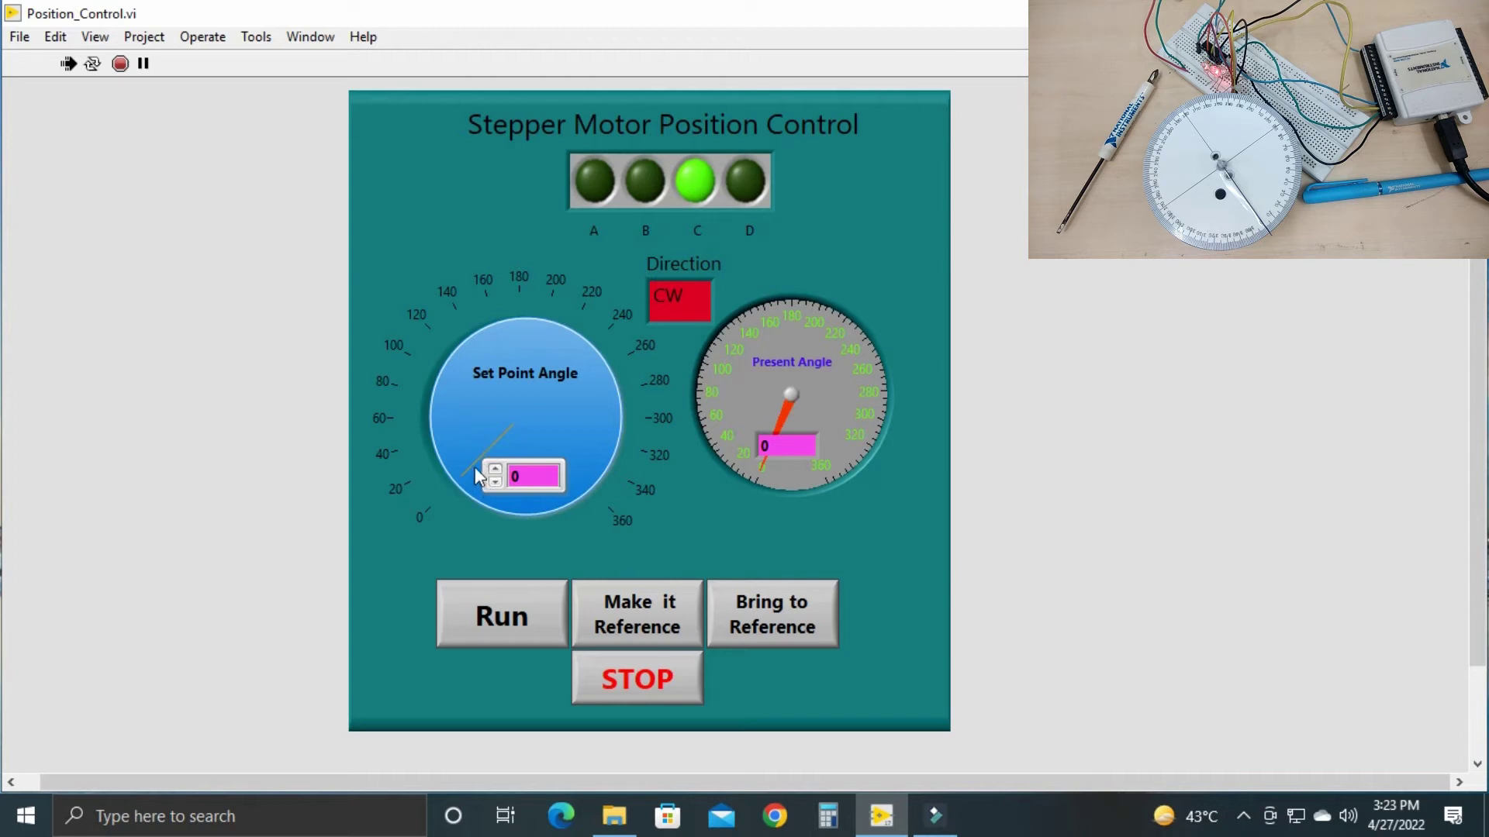
Set the set point angle to 45 and run the motor to it
double_click(504, 474)
click(525, 557)
click(499, 619)
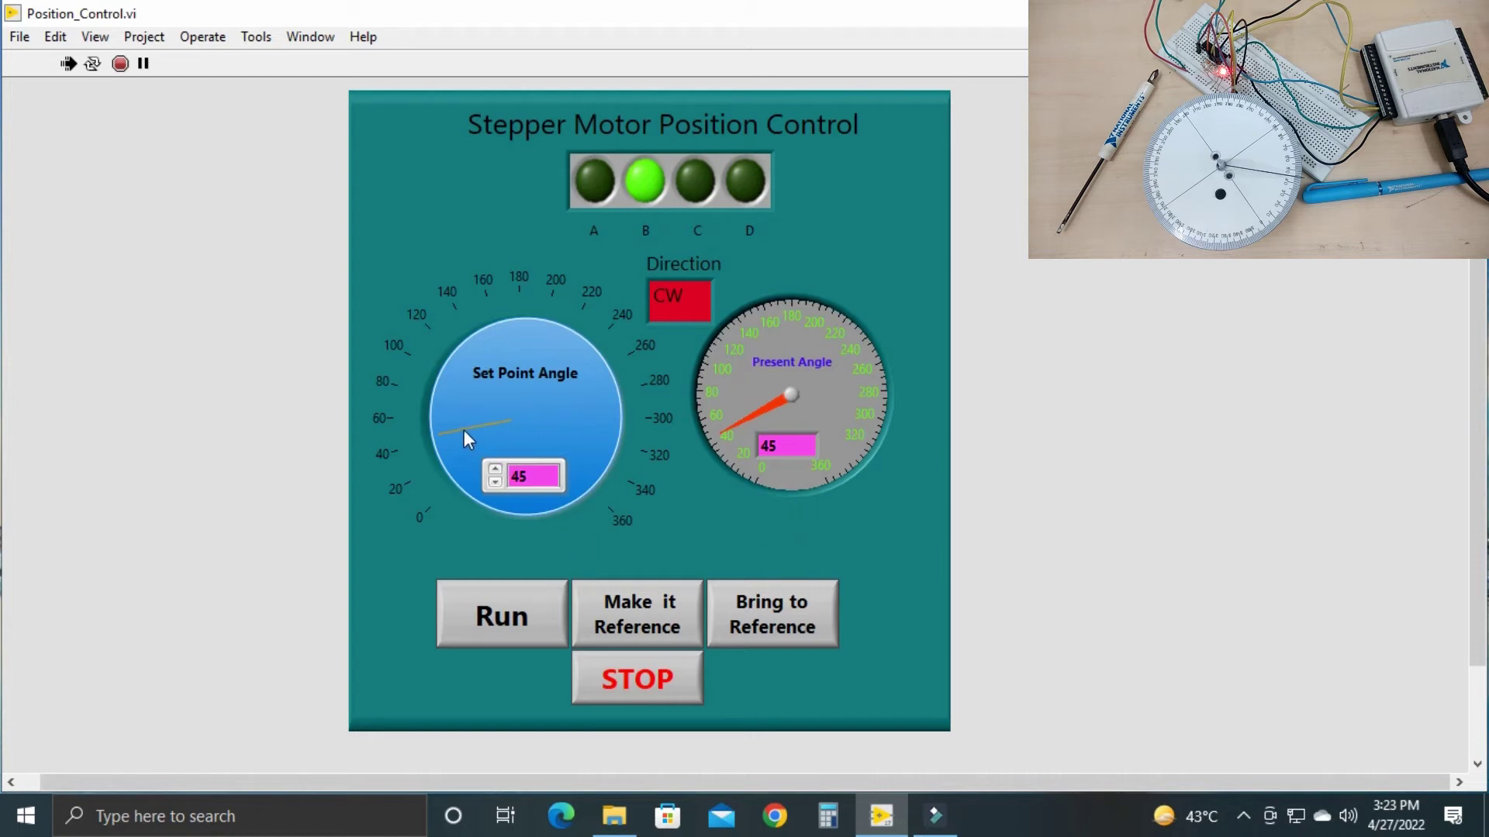
Enter a set point angle of 100 and run the motor to that position
double_click(514, 476)
text(100)
click(558, 544)
click(504, 621)
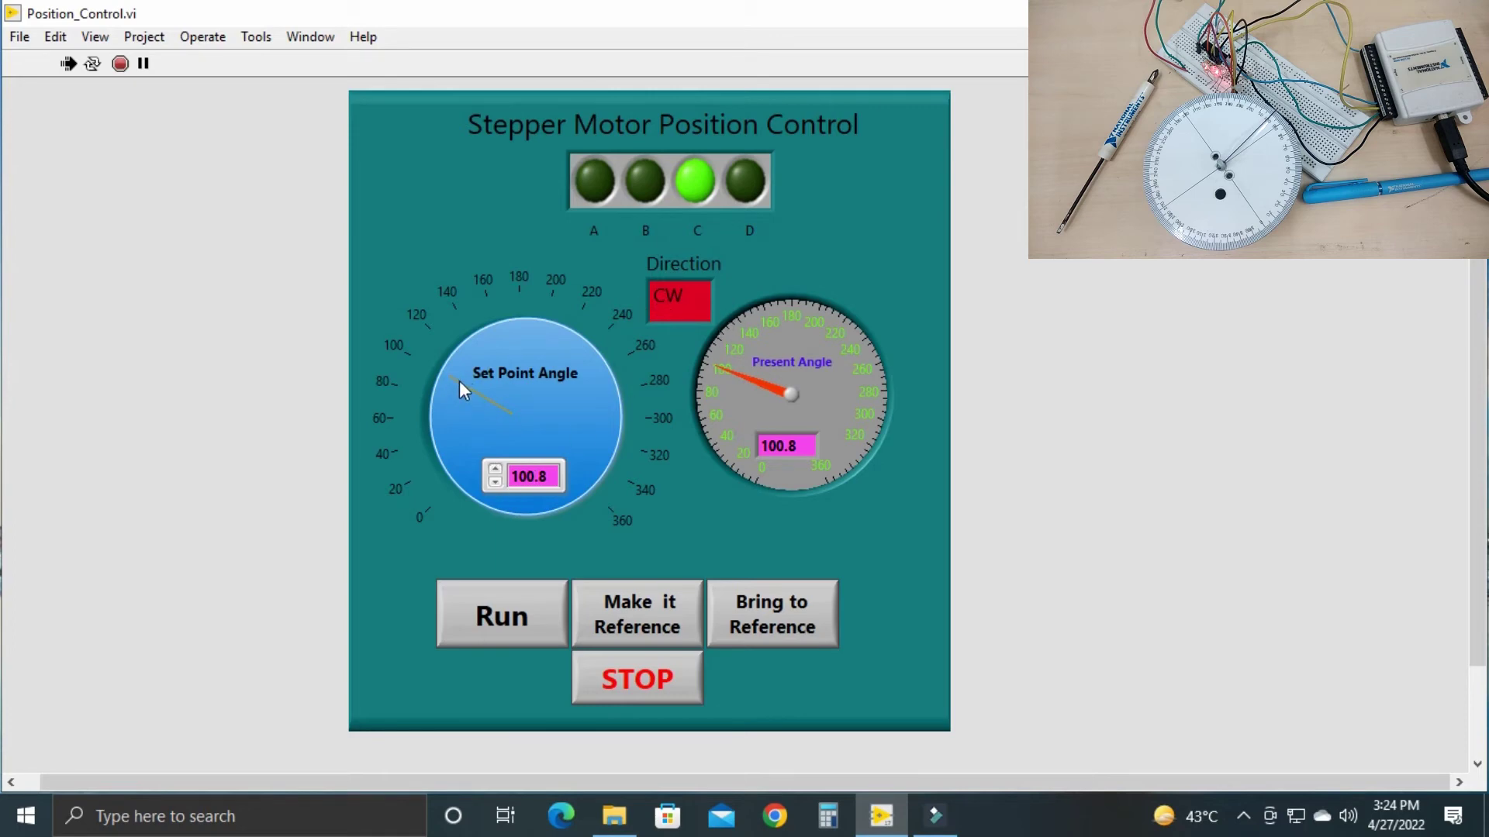
Run the motor back to a set point angle of 41.4 and return it to the reference position
drag(467, 387, 466, 432)
click(507, 628)
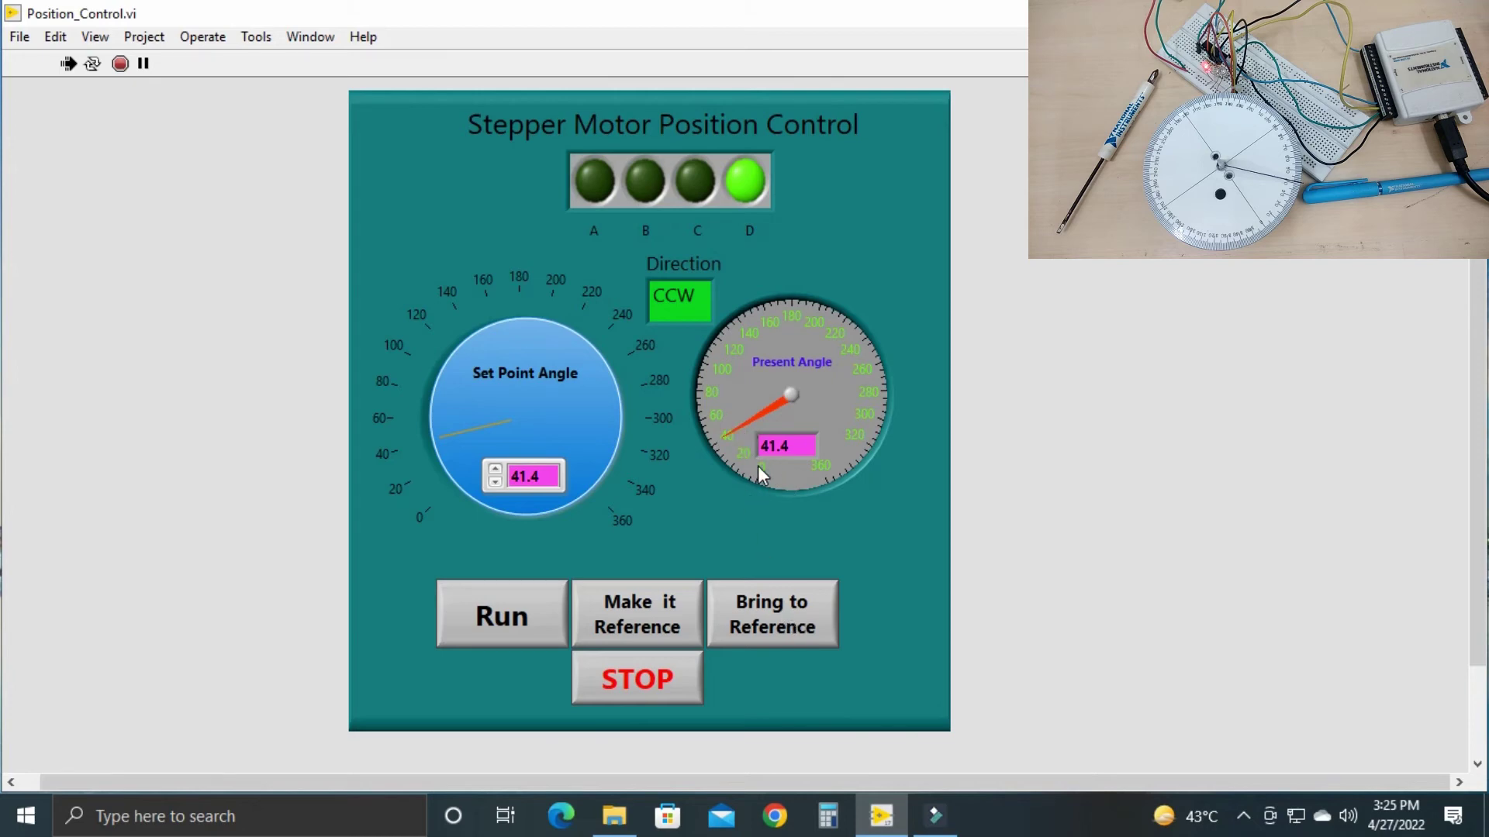
click(782, 622)
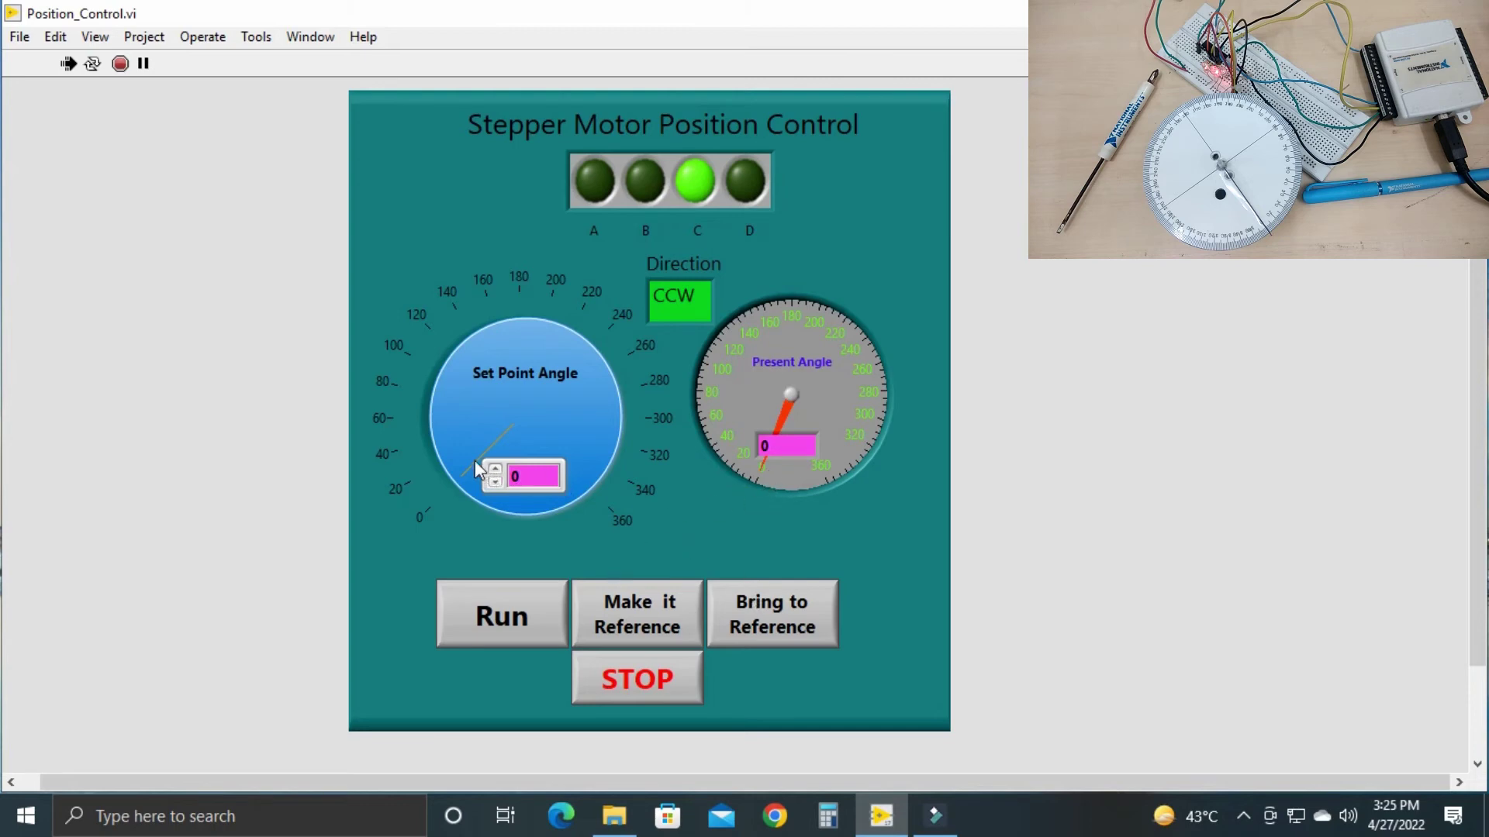
Run the motor to a set point angle of 187.2 and from there back to 108
drag(474, 460, 530, 326)
click(506, 615)
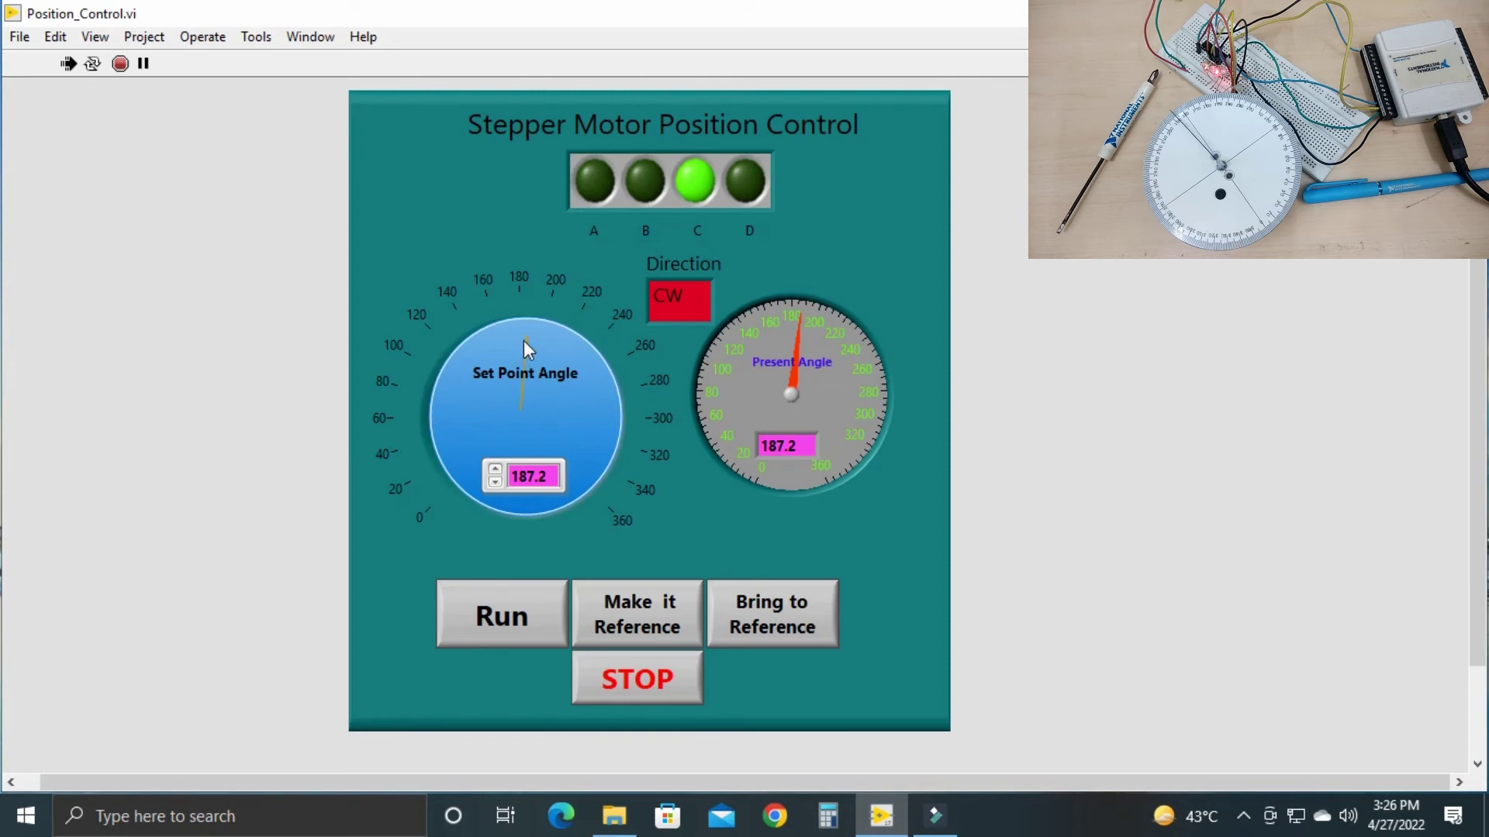
drag(523, 340, 467, 381)
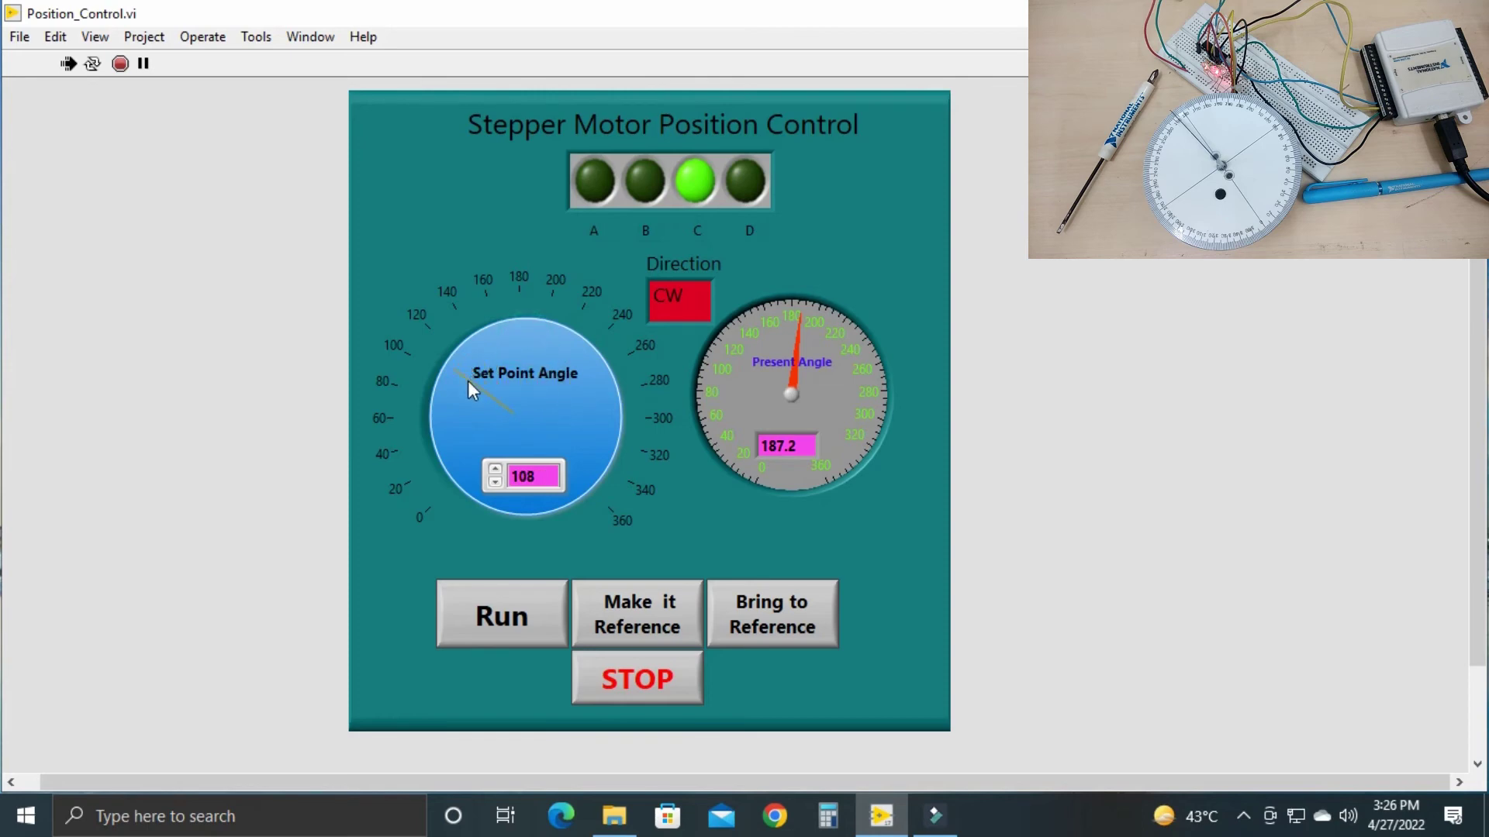
click(513, 618)
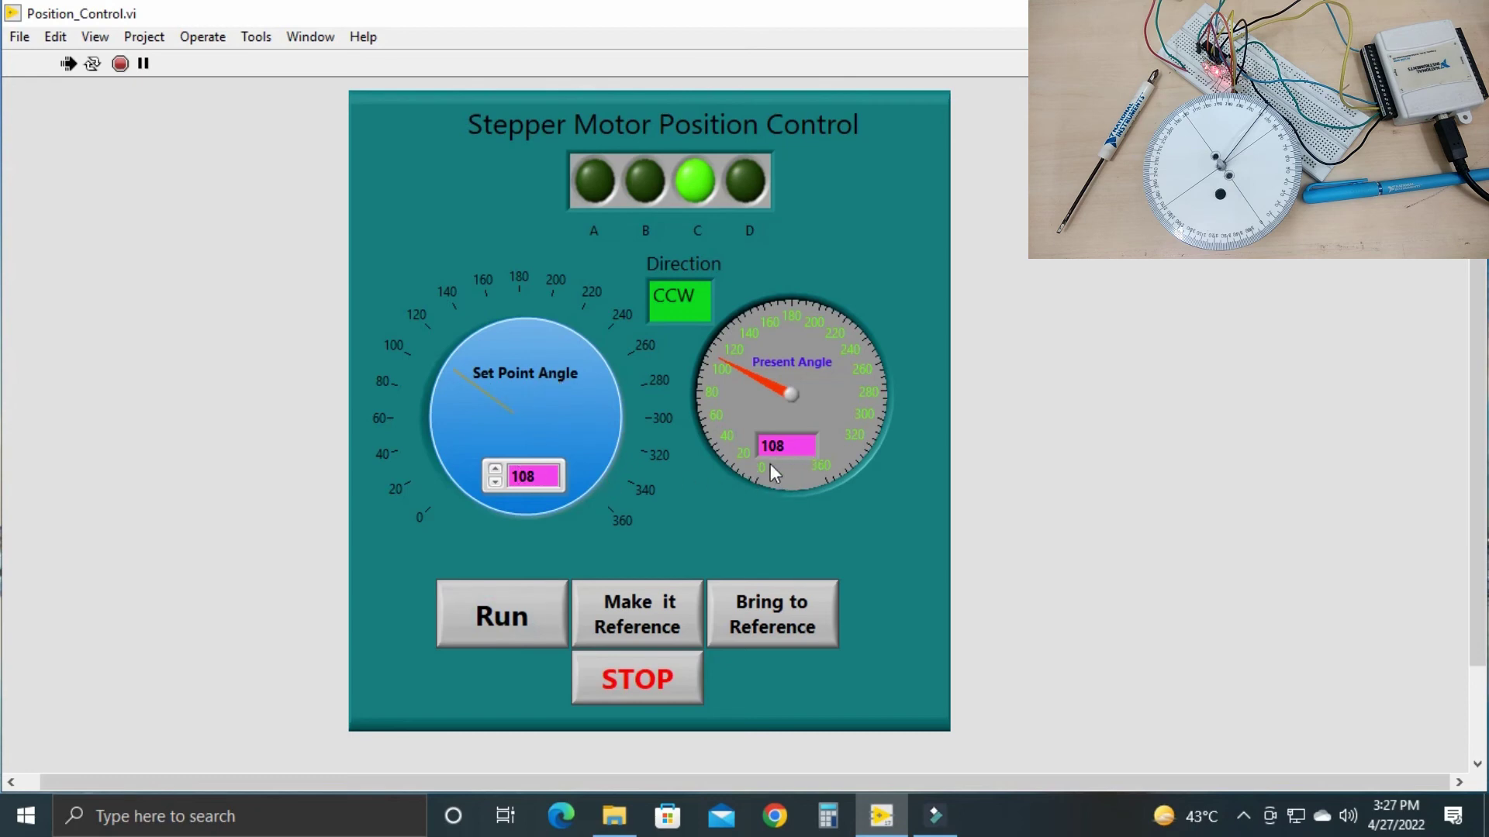
Stop and restart the VI, and bring the motor back to its reference position
click(504, 614)
click(658, 683)
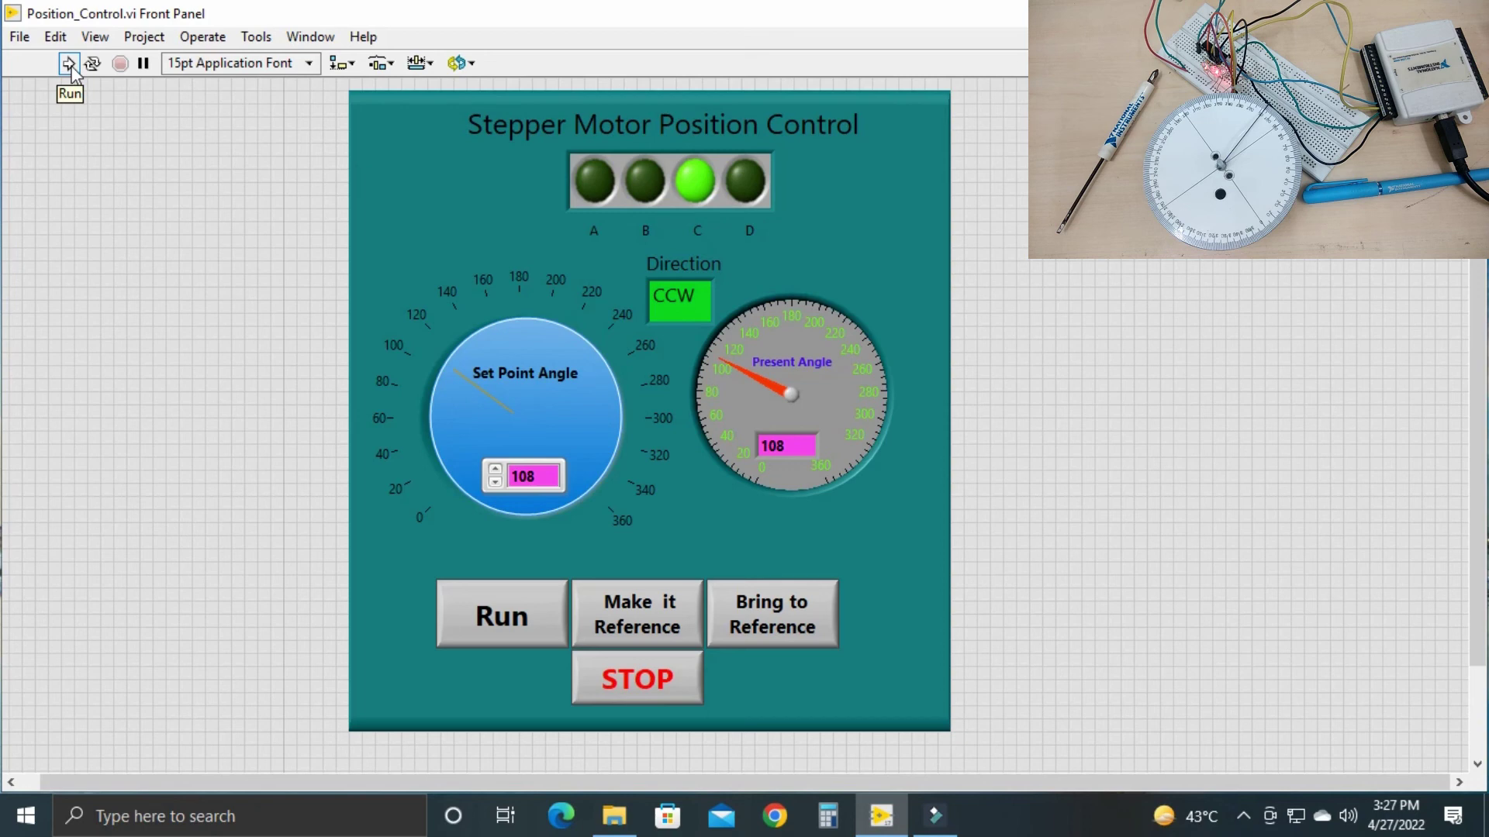
click(71, 66)
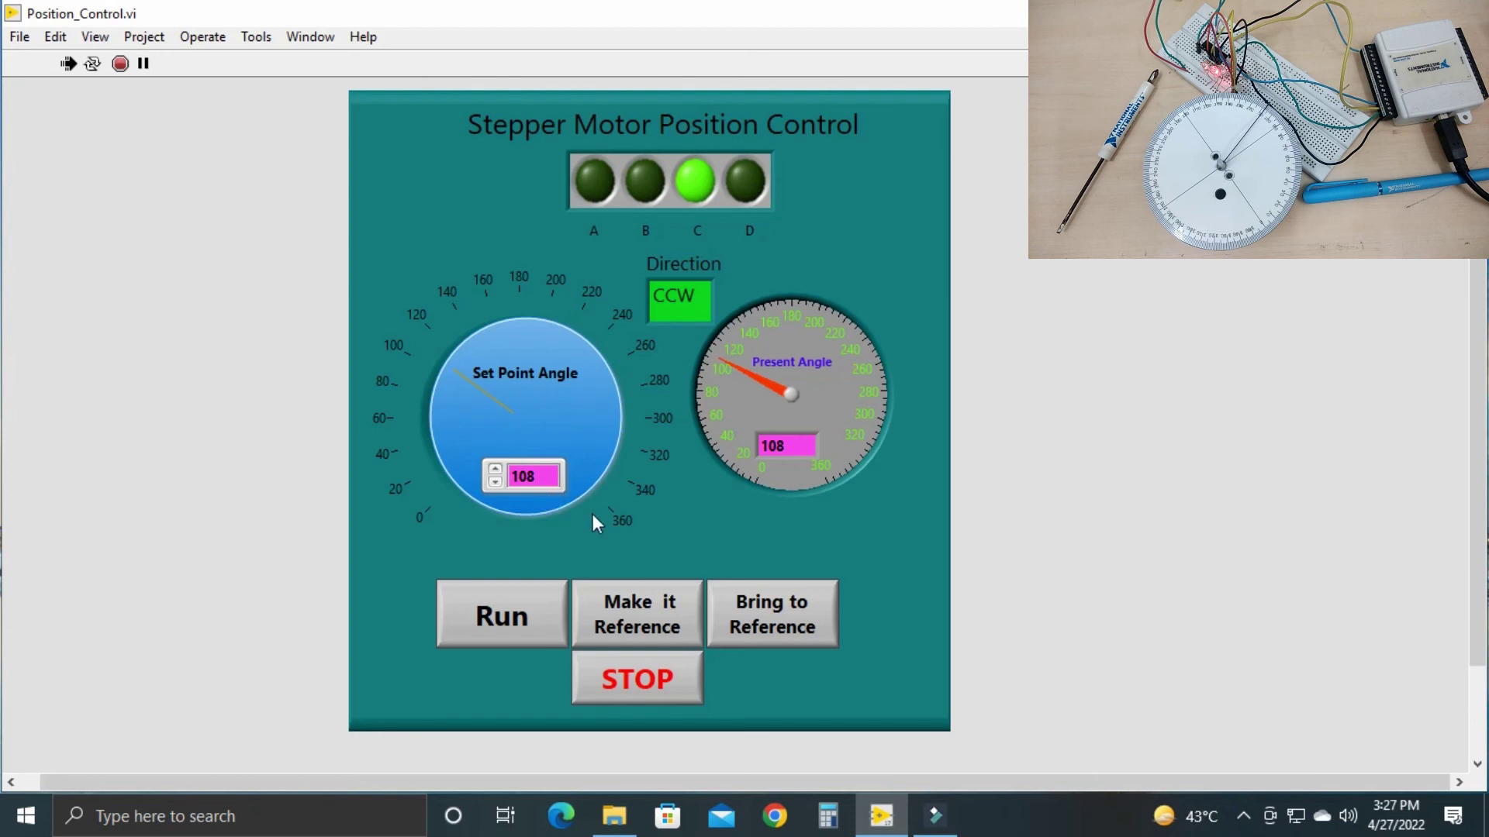
click(779, 618)
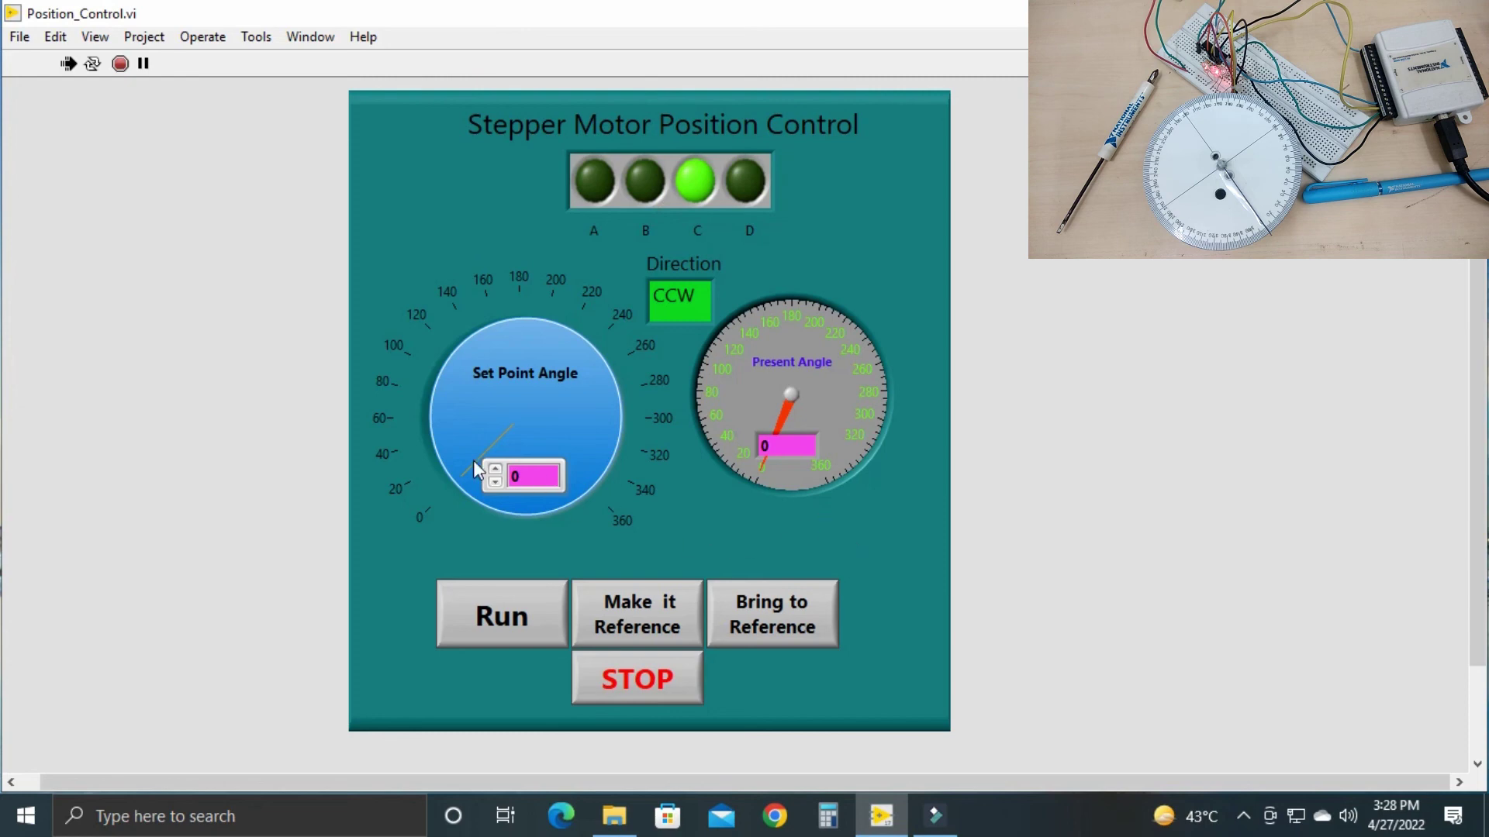
Run the motor in turn to set point angles of 111.6, 270 and 66.6
drag(464, 469, 467, 374)
click(515, 621)
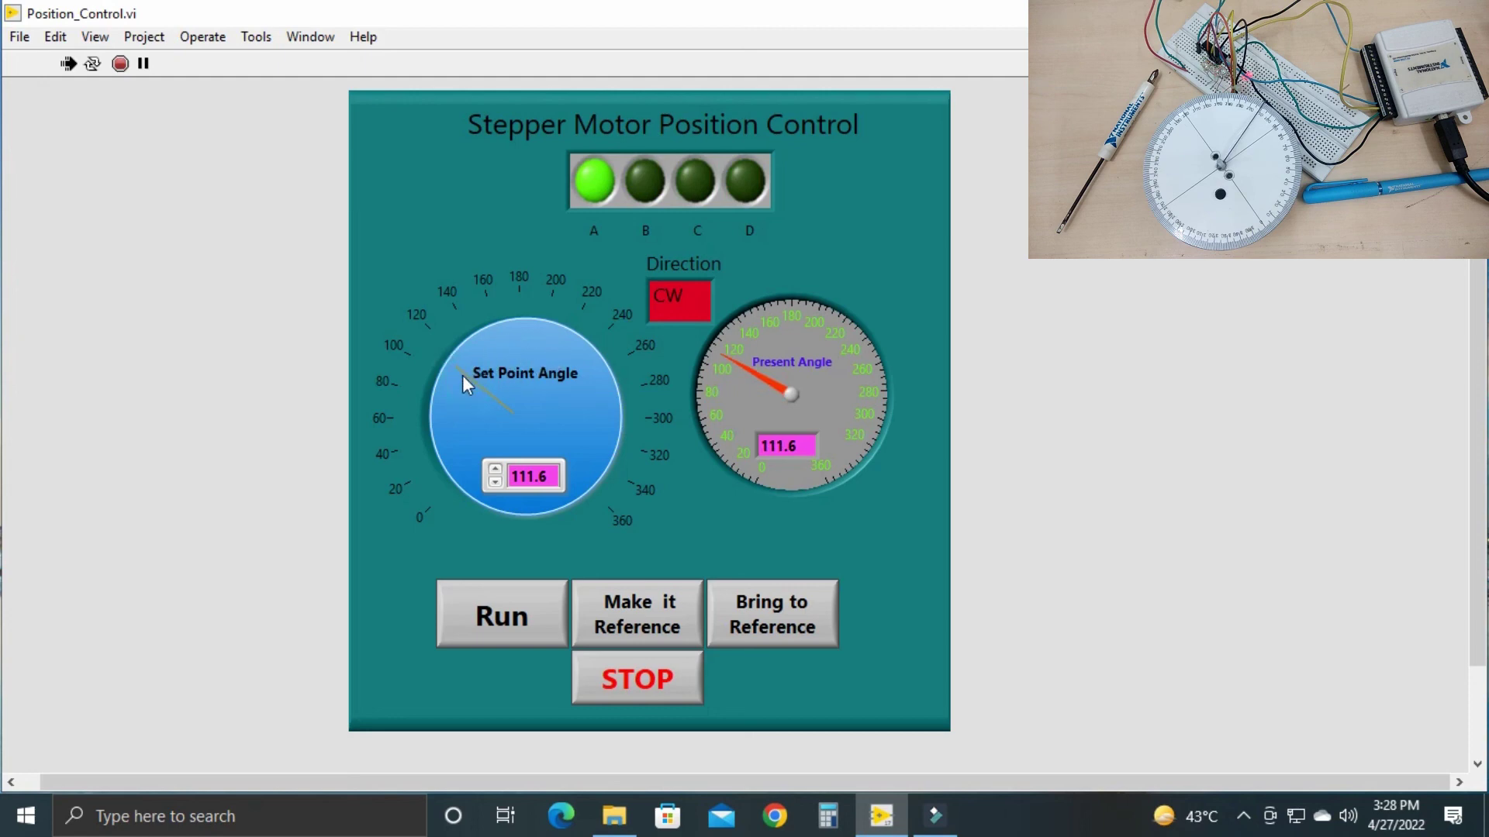
drag(462, 376, 606, 380)
click(503, 617)
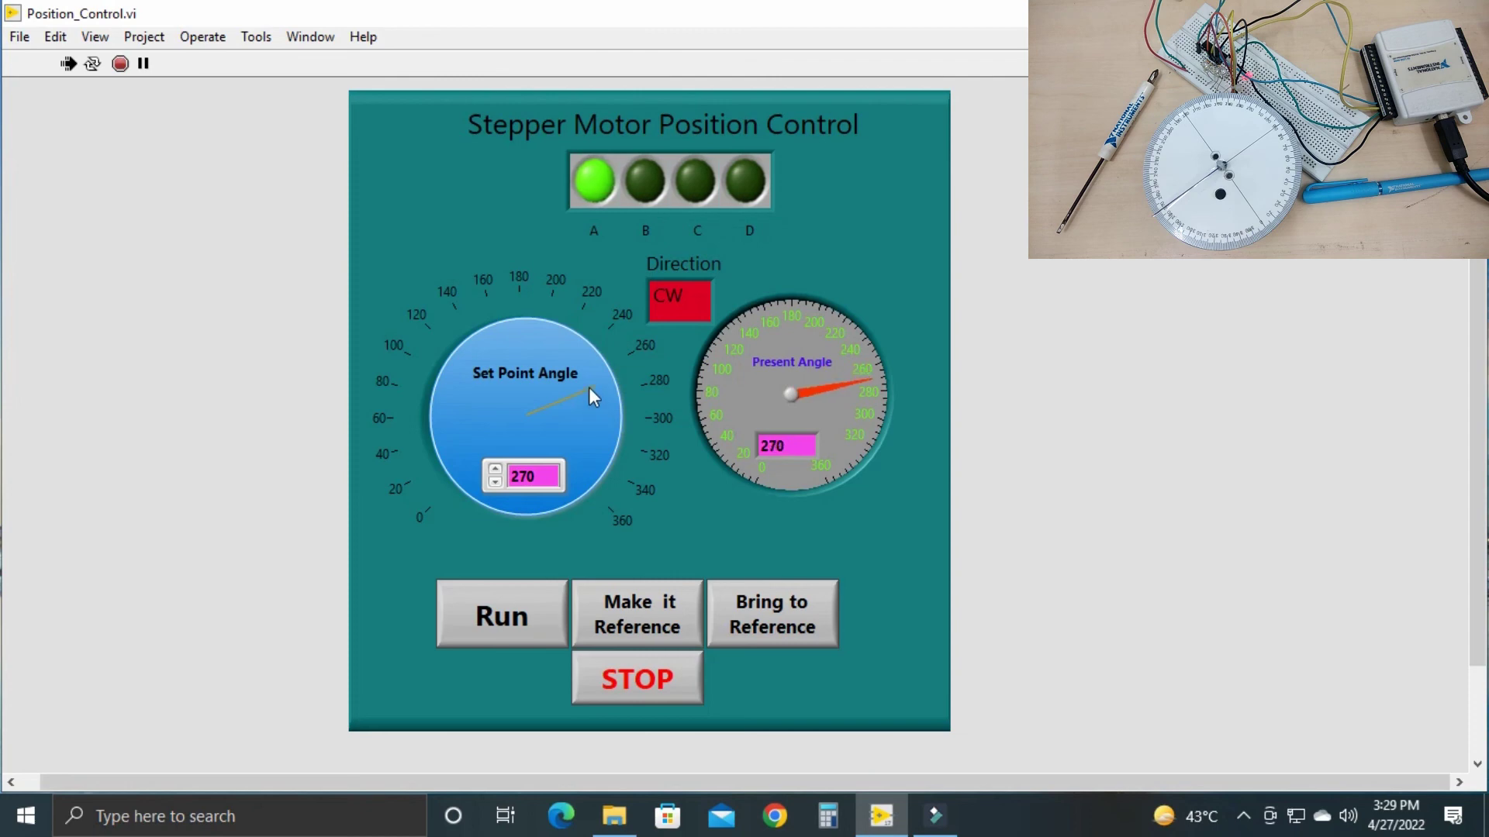
drag(589, 386, 445, 416)
click(519, 616)
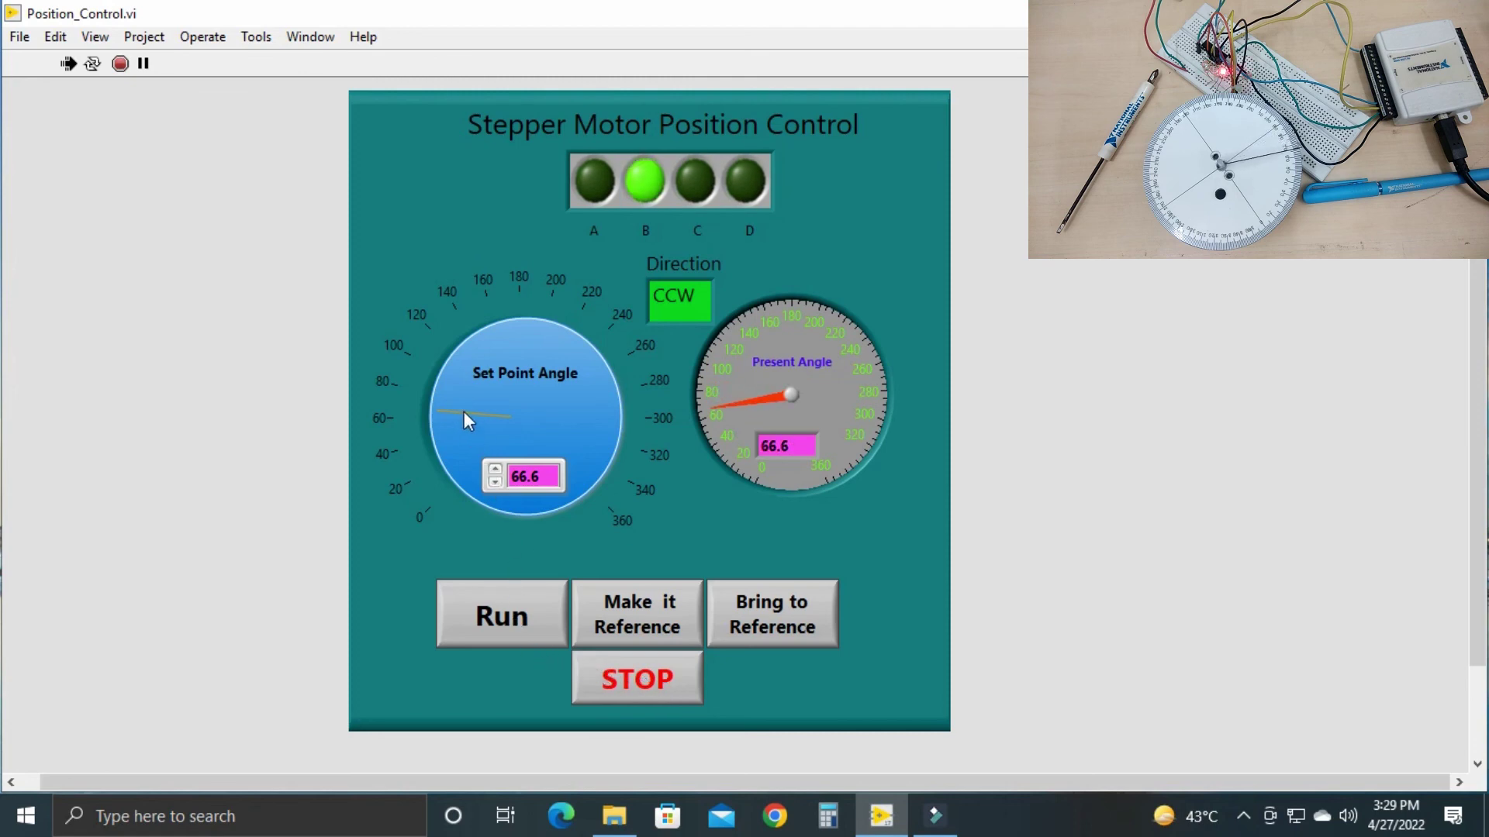
Run the motor toward a set point angle of 183.6 and bring it back to the reference
drag(463, 411, 526, 340)
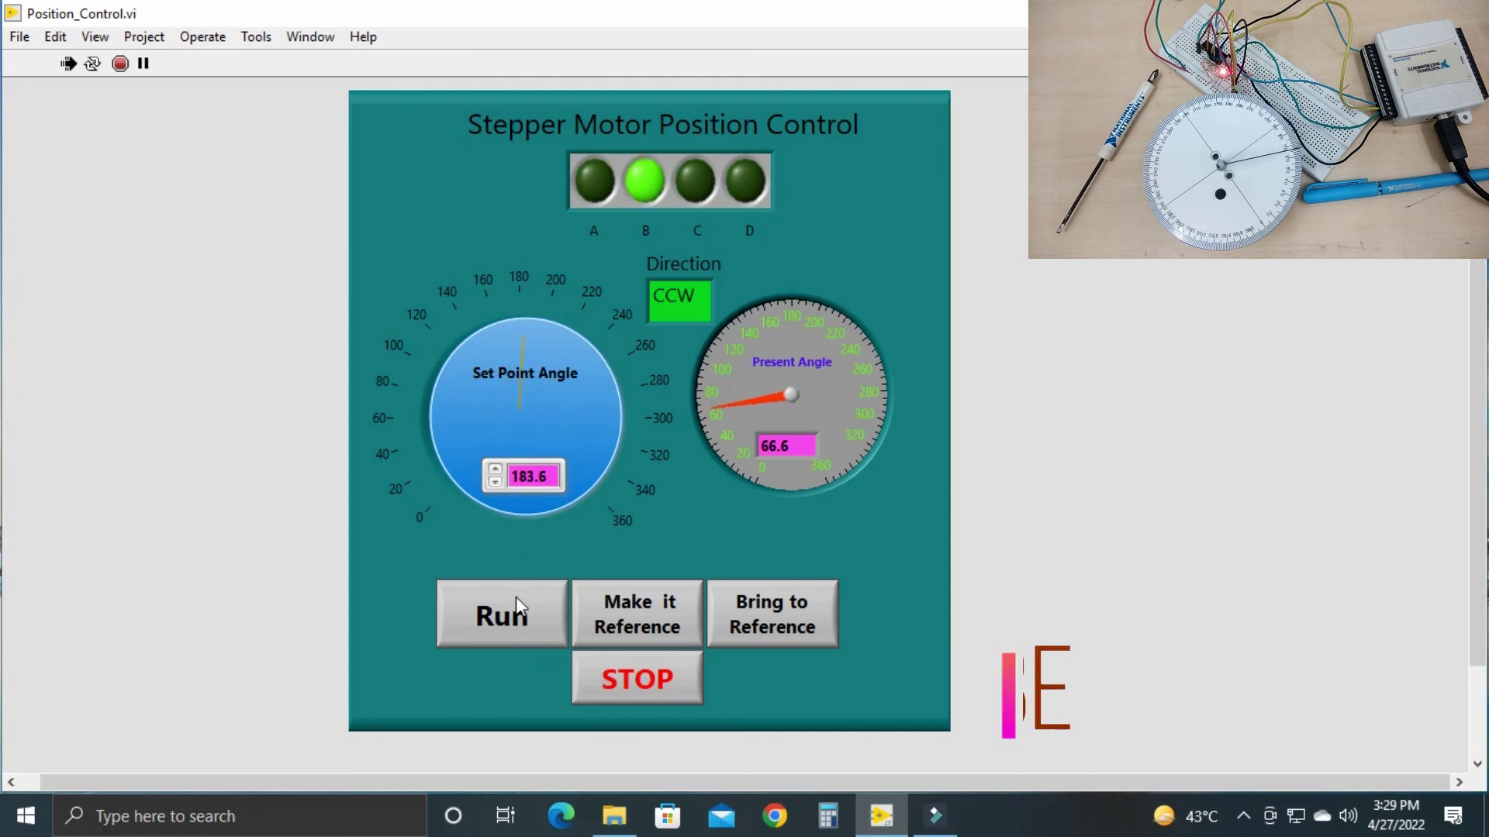
click(515, 604)
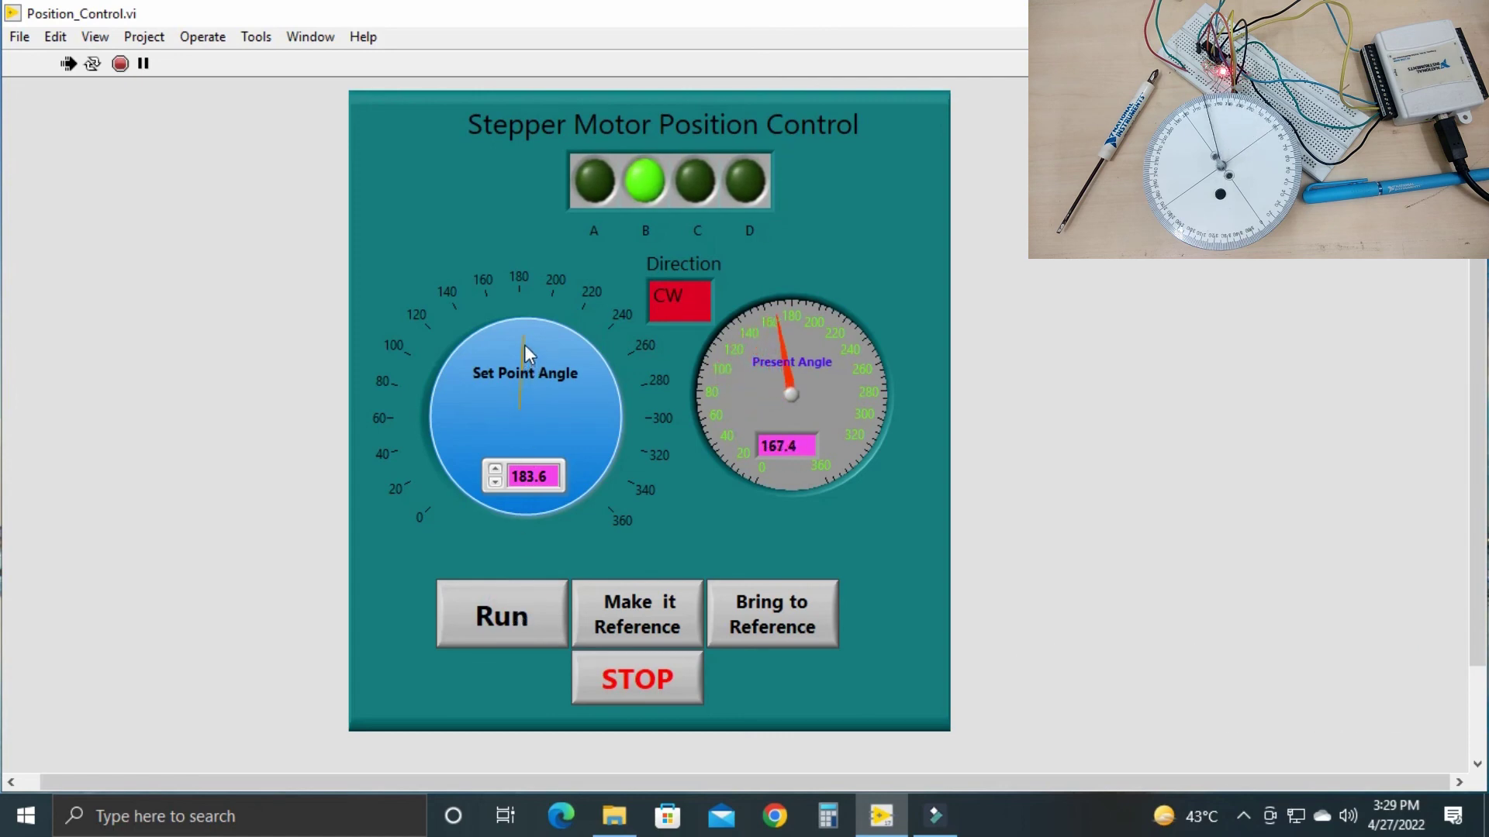
click(791, 620)
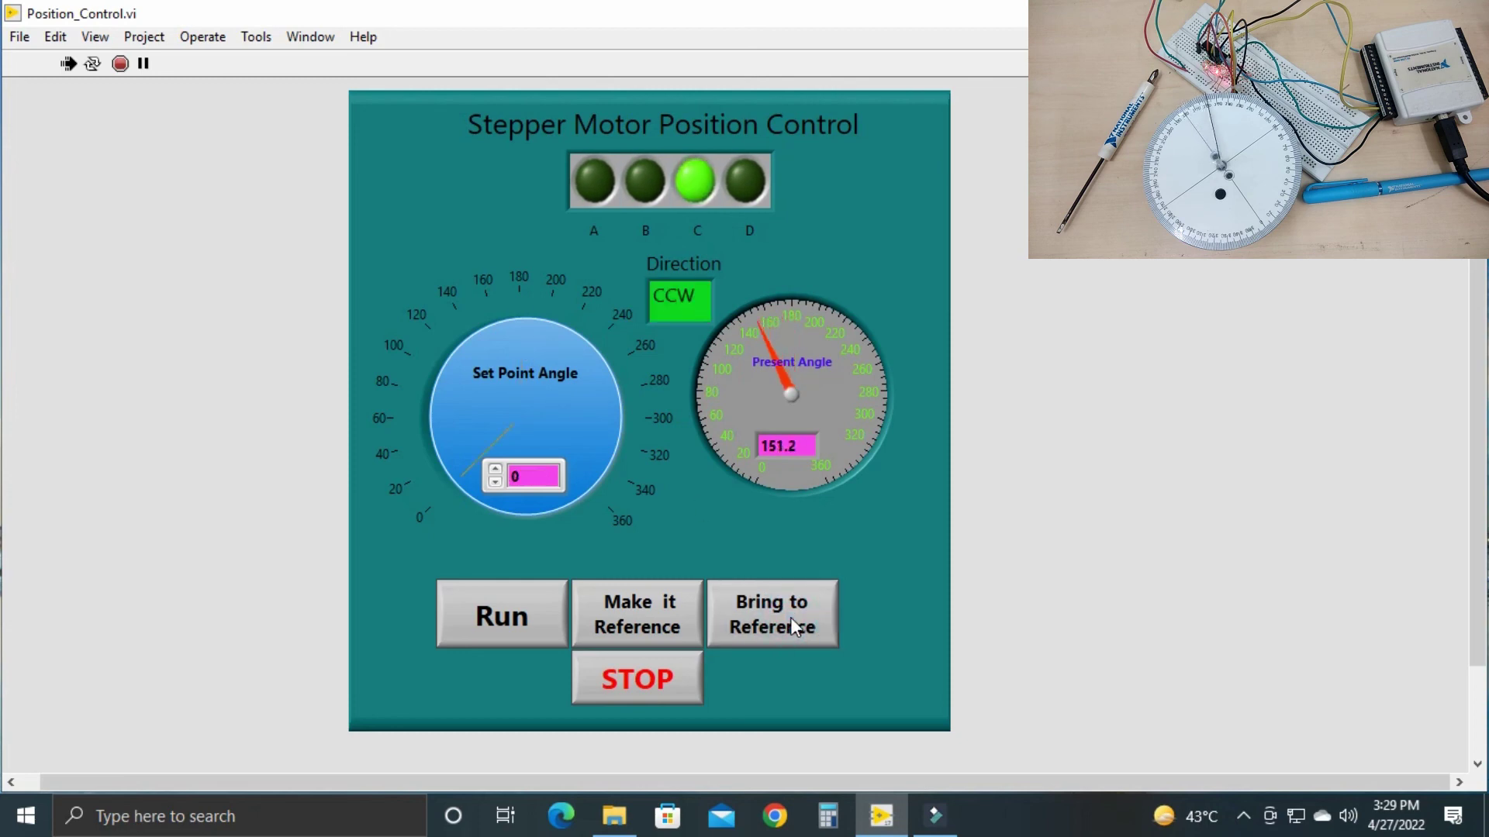